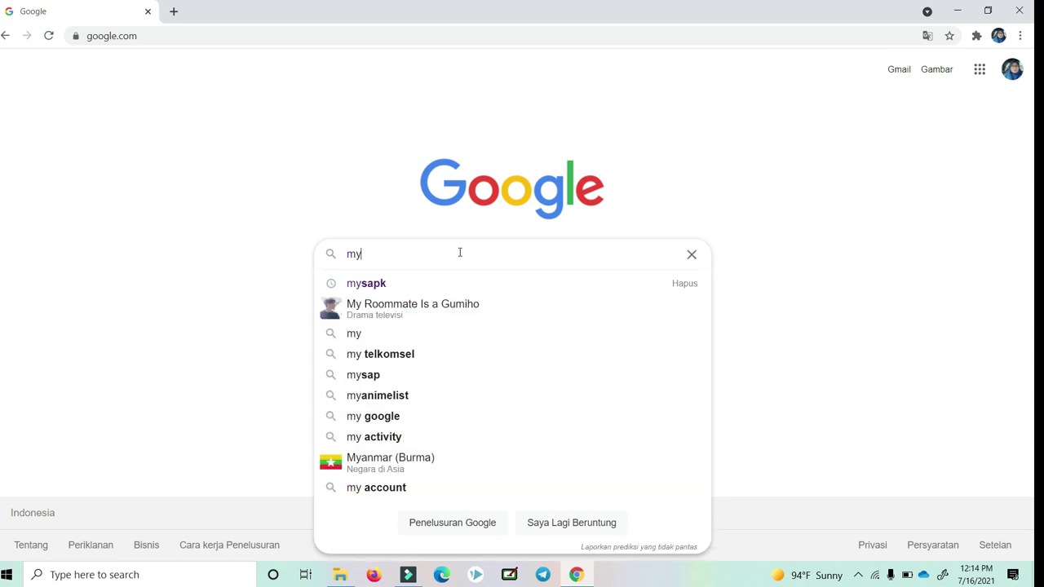
Search Google for 'mysapk' and open the MySAPK BKN login site at mysapk.bkn.go.id.
click(385, 289)
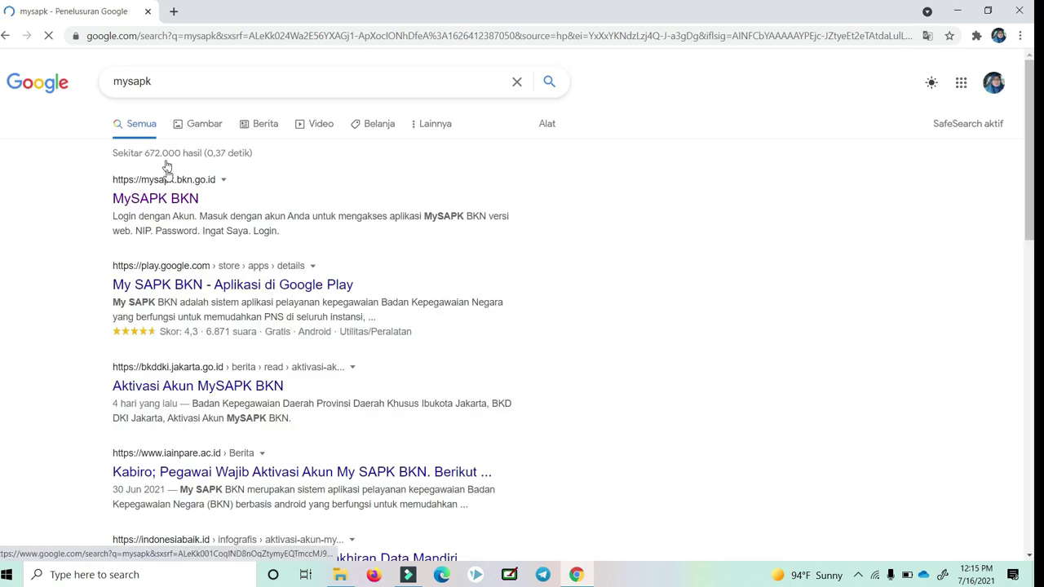
click(164, 204)
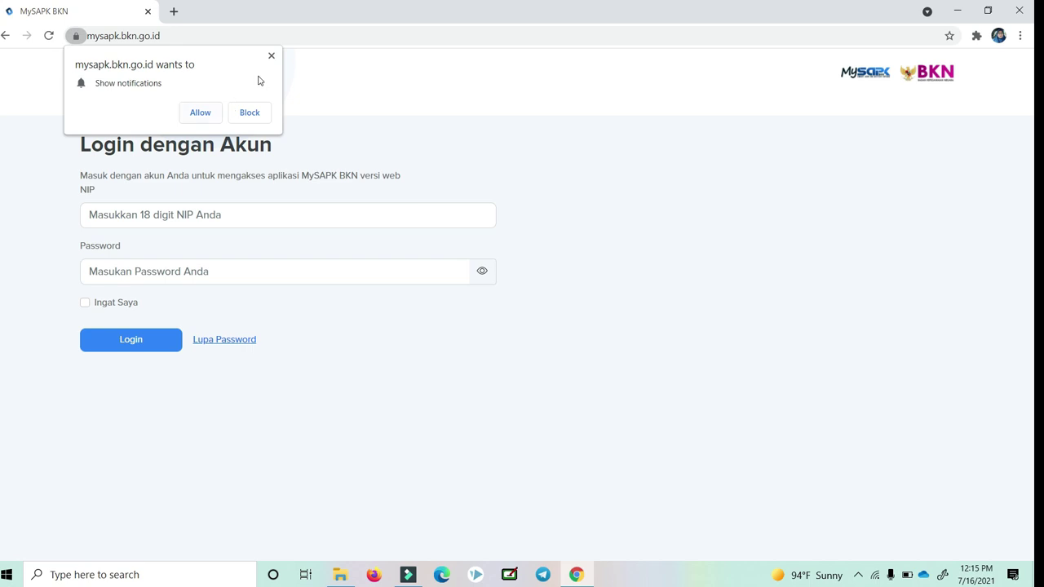
Dismiss the notification prompt and log in with the saved NIP and the account password.
click(272, 55)
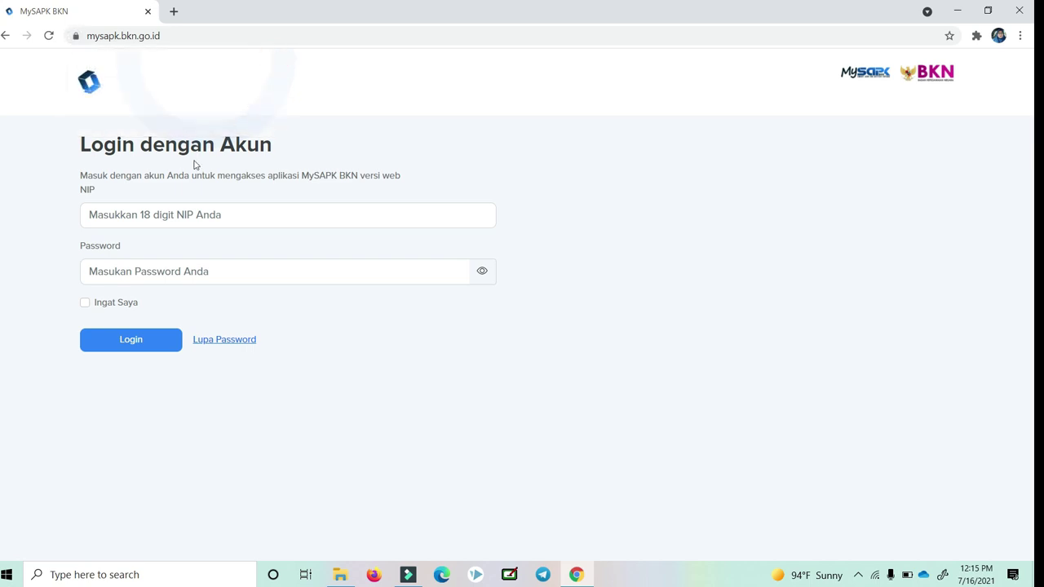
click(161, 215)
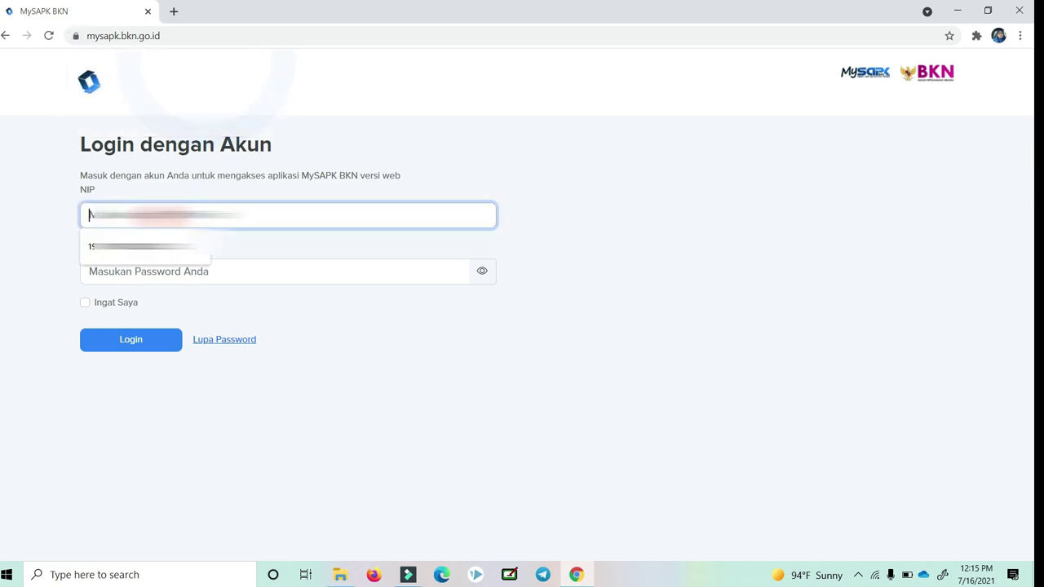
click(175, 255)
click(157, 274)
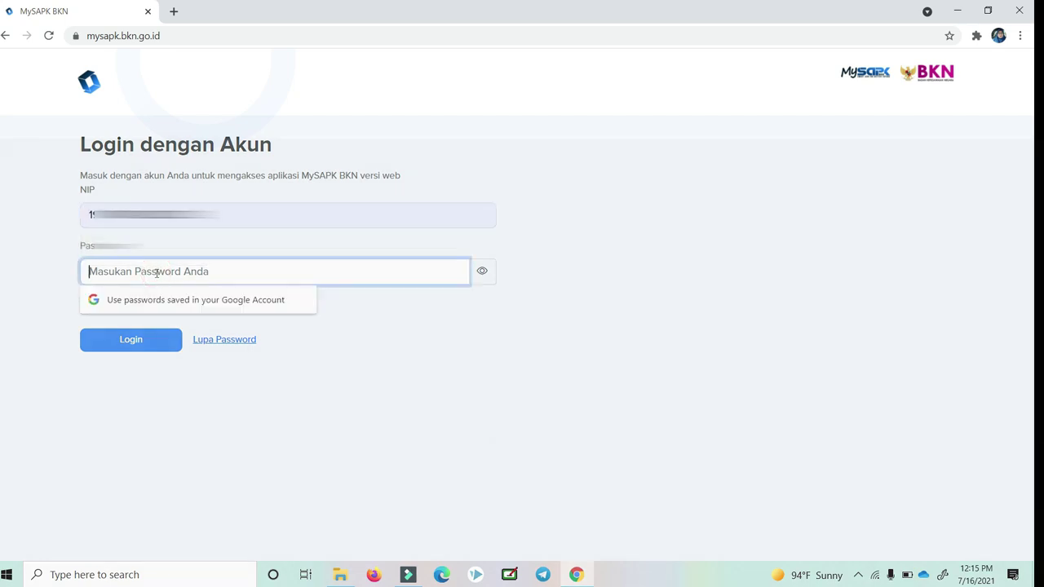
text(••)
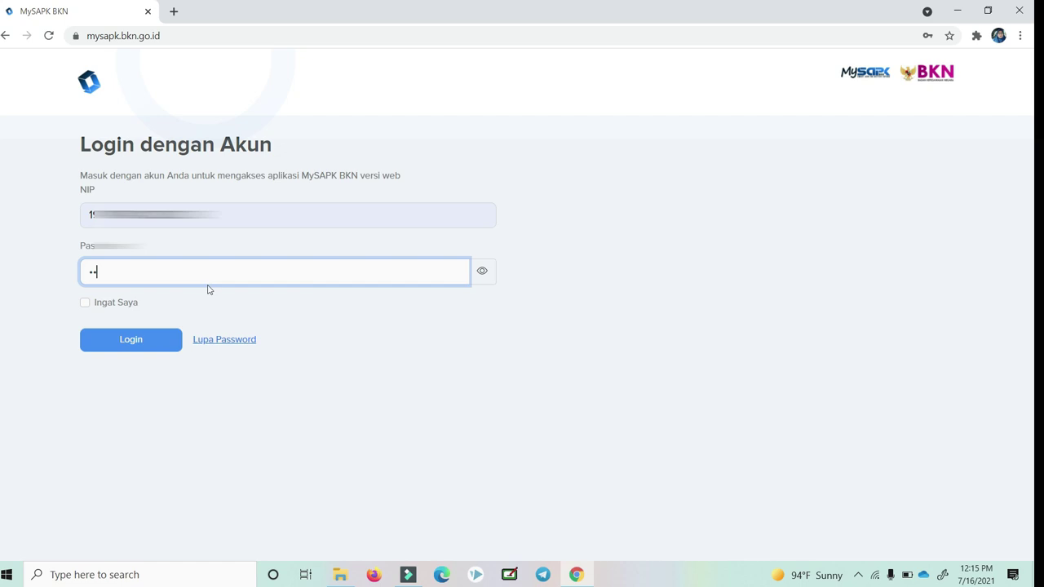
text(•••)
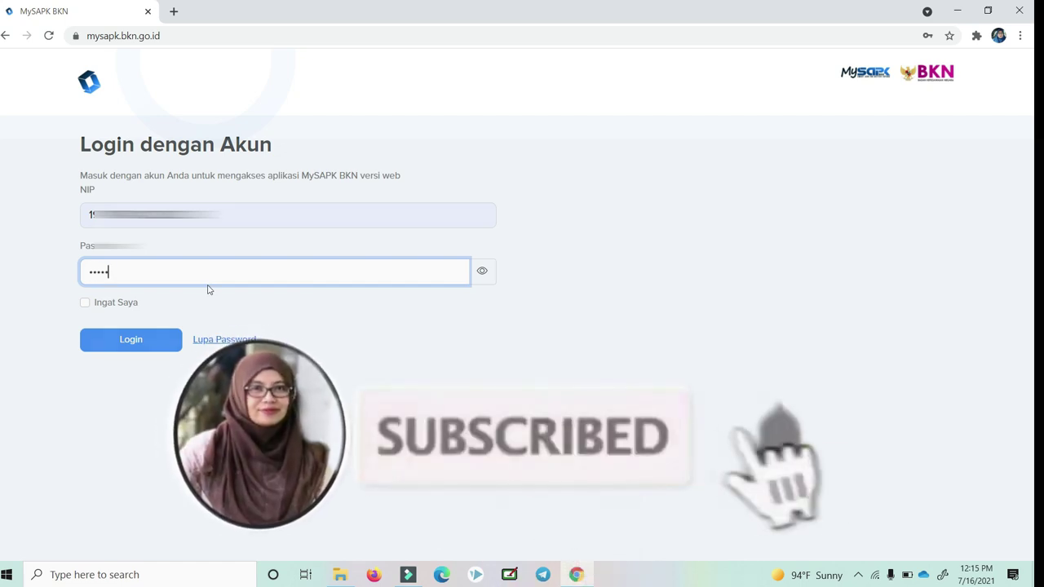
text(•••••••••••)
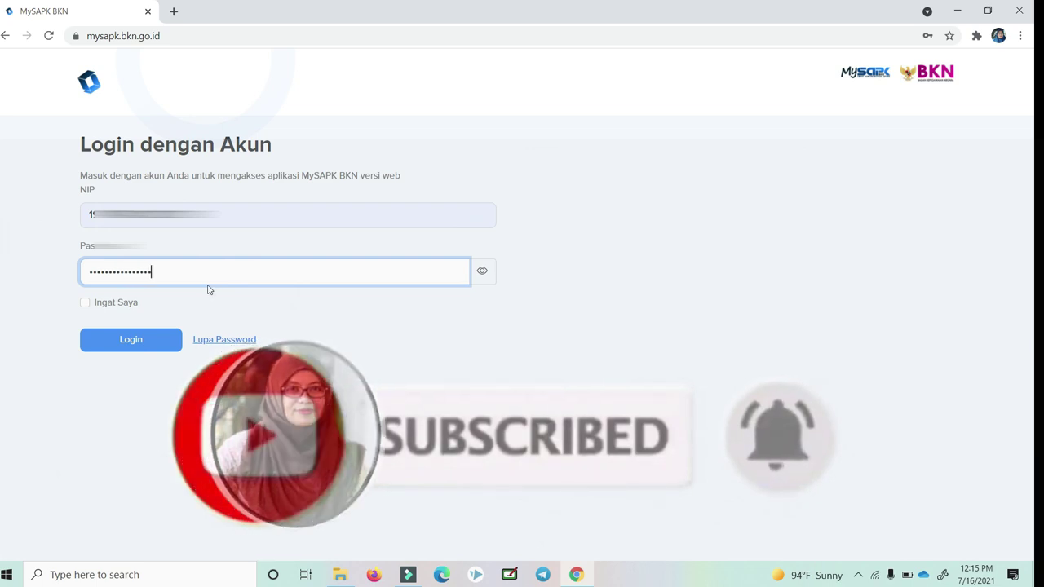
click(135, 348)
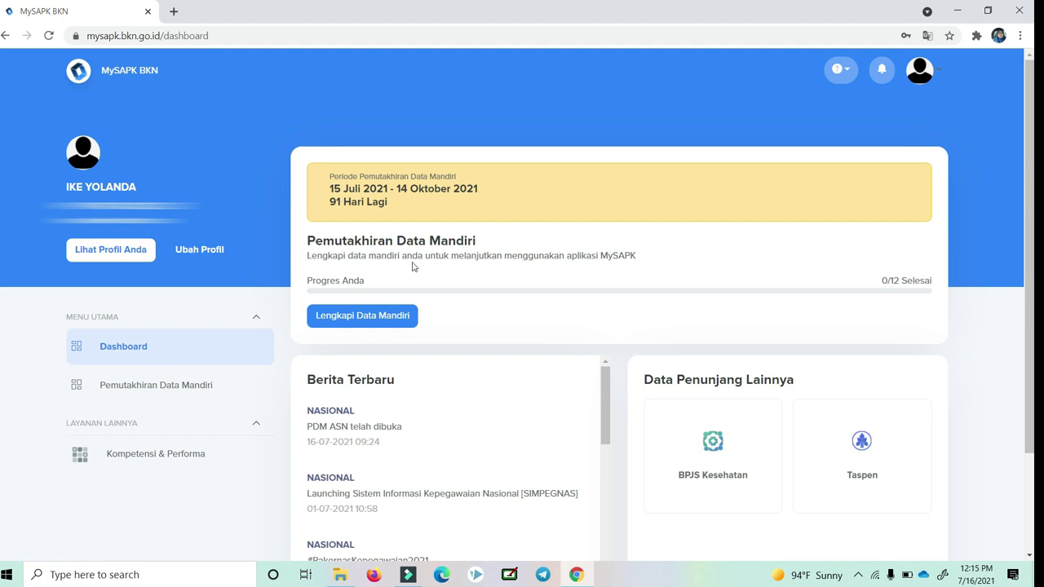
Open Ubah Profil from Lengkapi Data Mandiri and begin choosing a new profile photo.
click(380, 318)
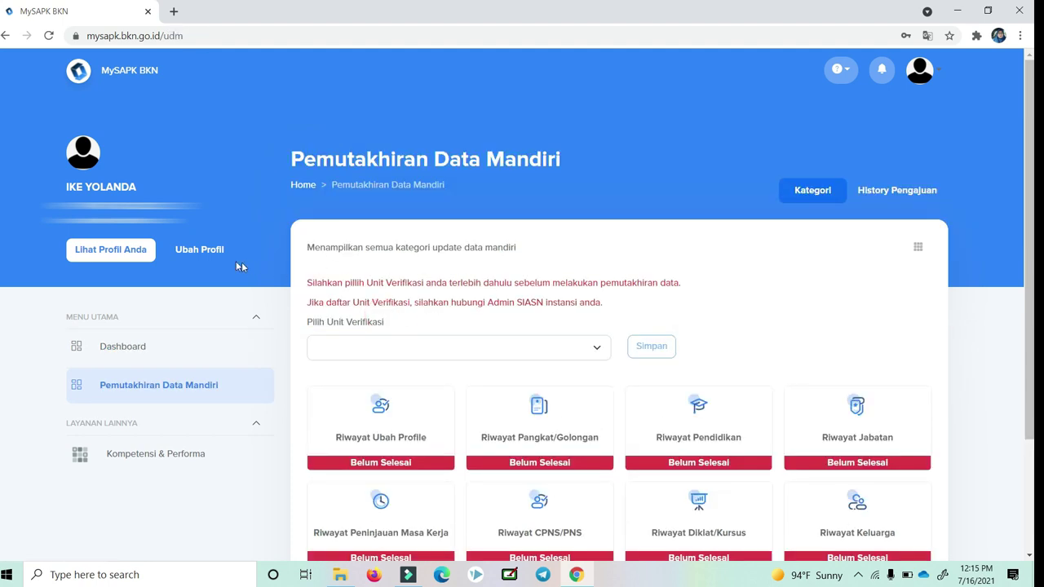
click(210, 250)
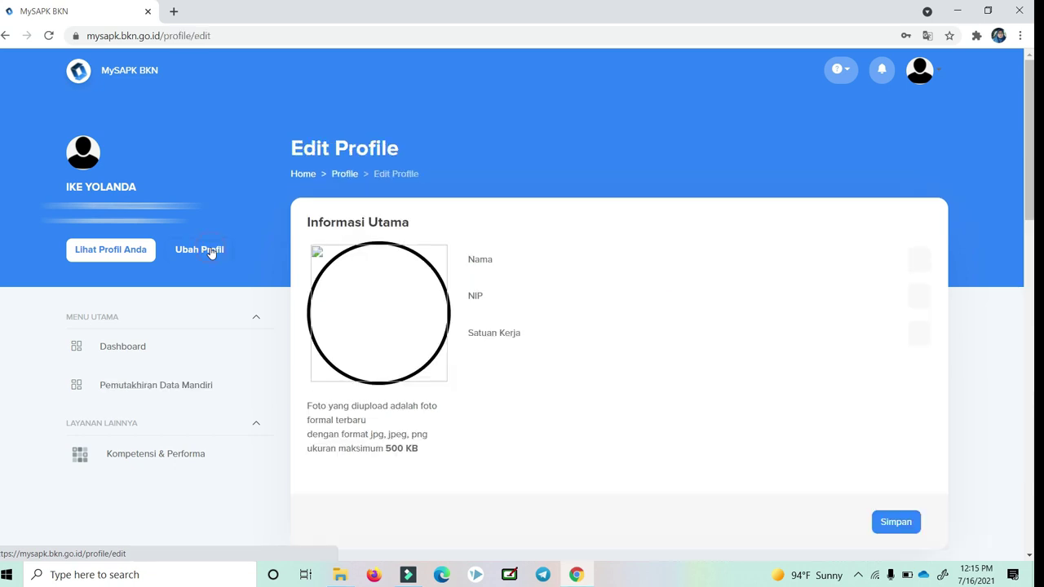
scroll(382, 272, down, 2)
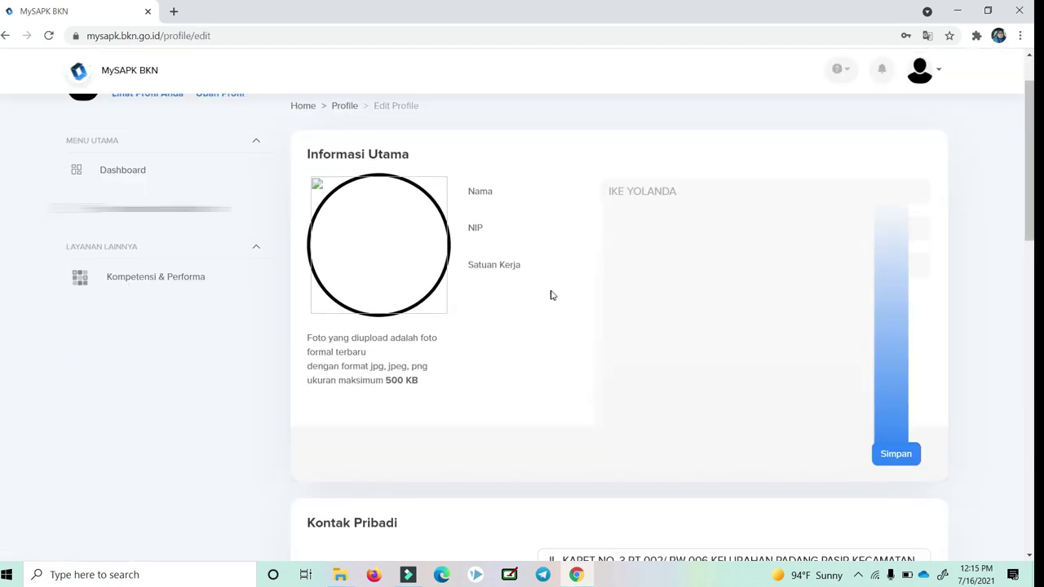
scroll(466, 340, up, 2)
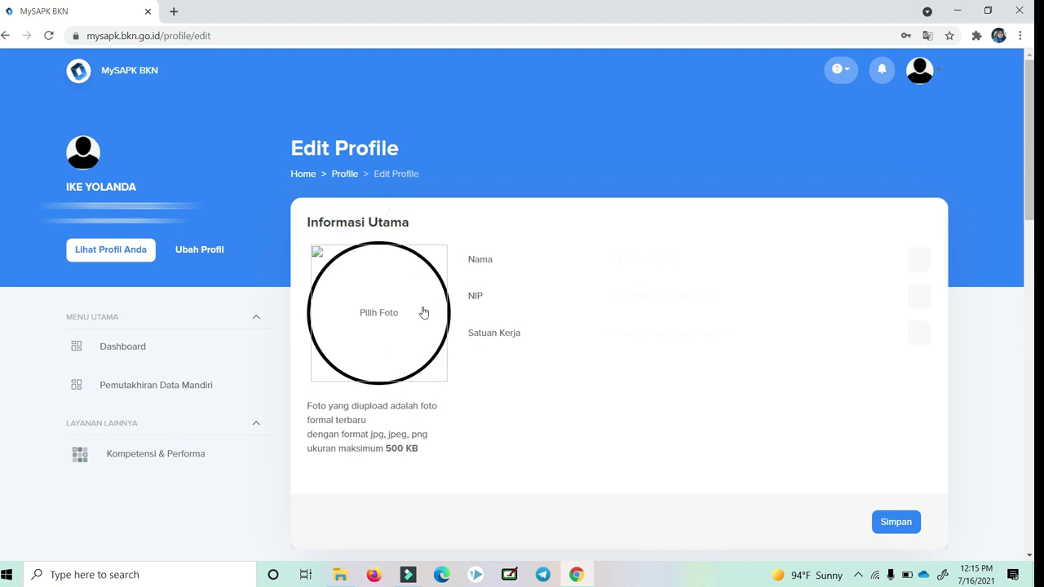
click(390, 319)
Load IMG-20200508-WA0002.jpg from E:\FOTO's personal photos folder as the profile photo.
click(77, 231)
scroll(203, 212, down, 8)
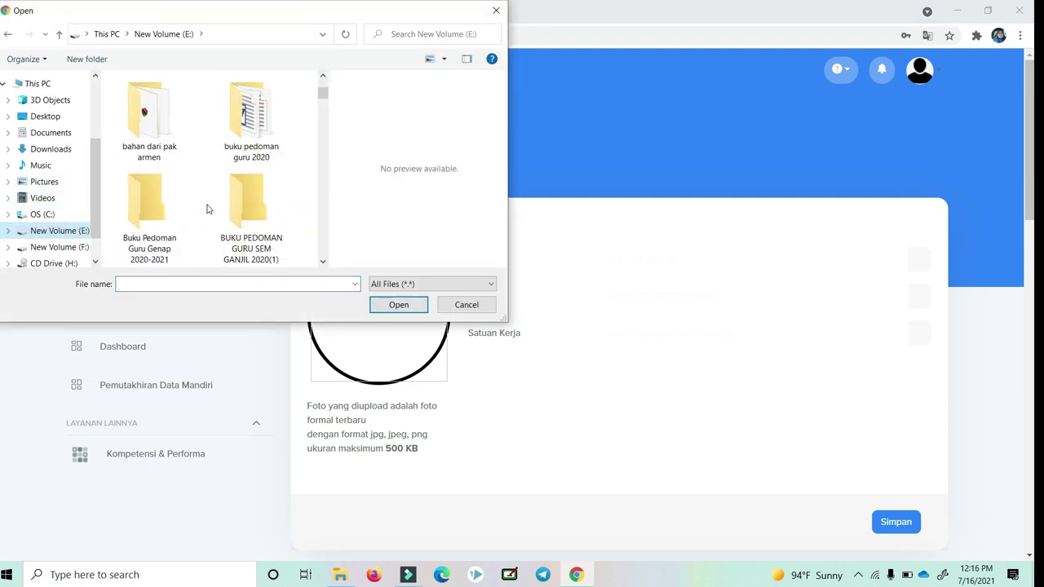
scroll(301, 223, down, 1)
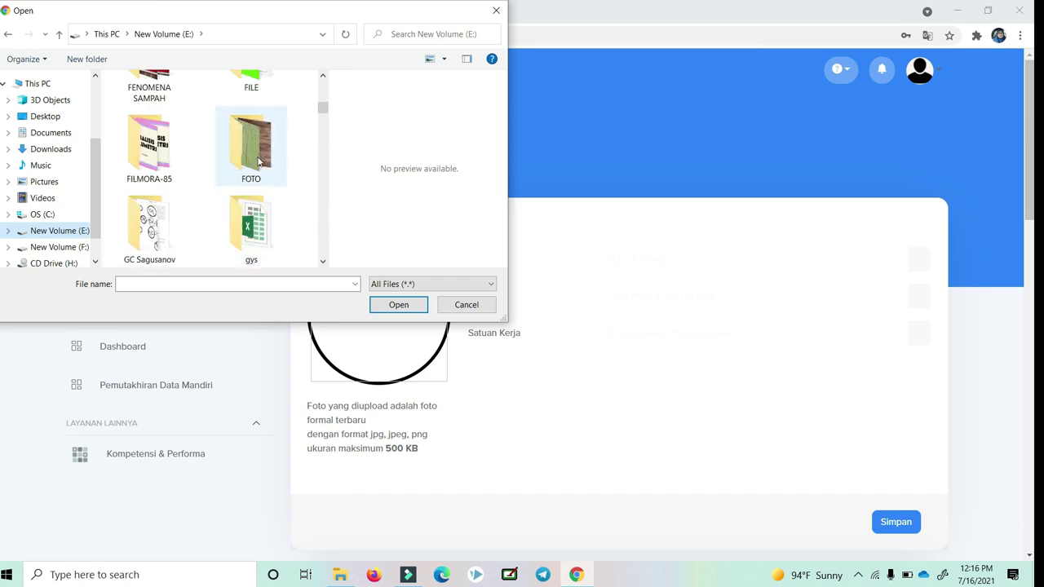
double_click(261, 162)
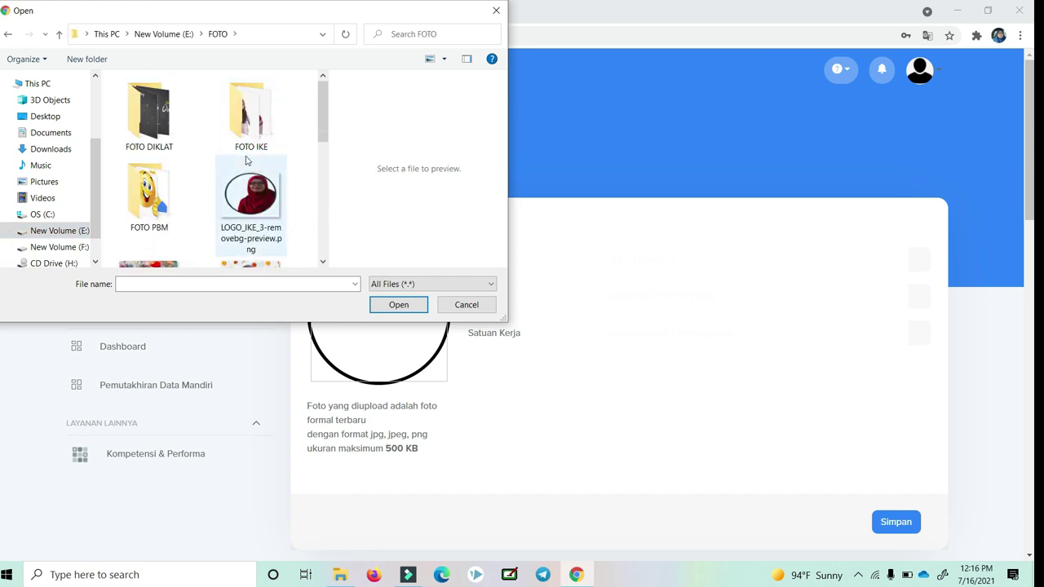
double_click(253, 132)
click(159, 211)
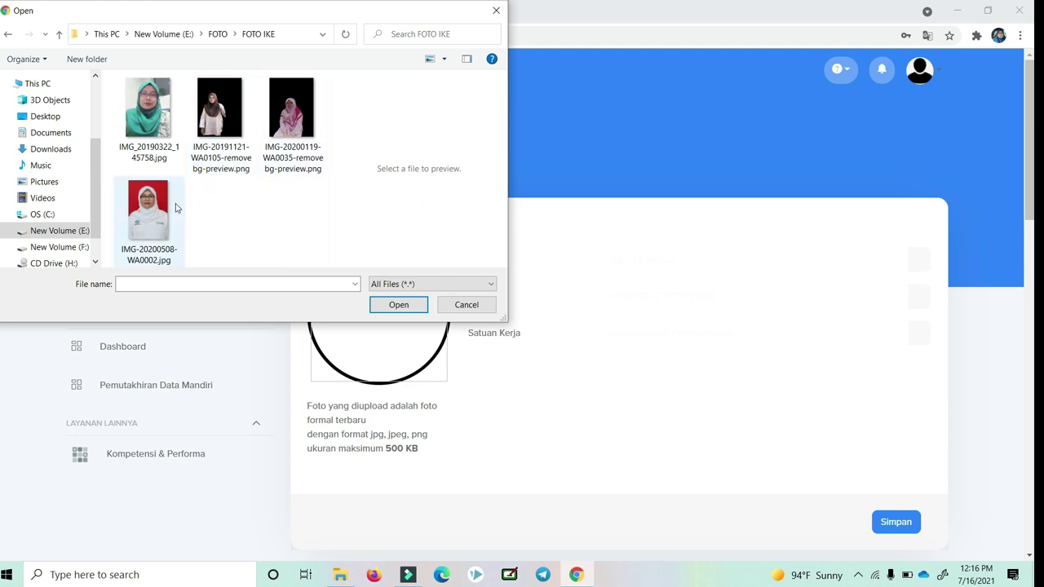
click(387, 307)
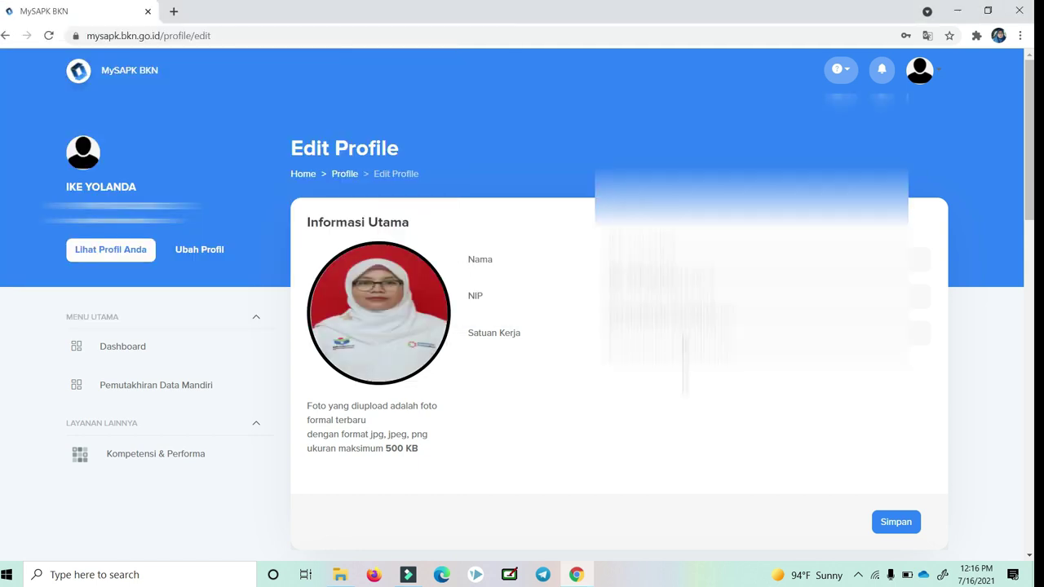
Save the new profile photo and acknowledge the Update Foto Berhasil confirmation.
scroll(522, 326, down, 2)
scroll(620, 326, down, 2)
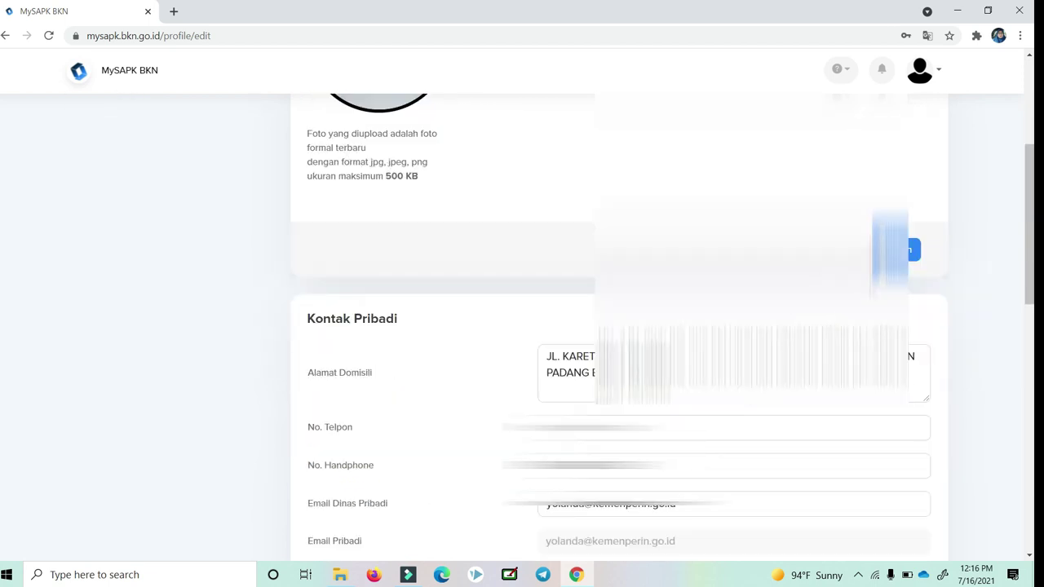
click(886, 252)
click(481, 389)
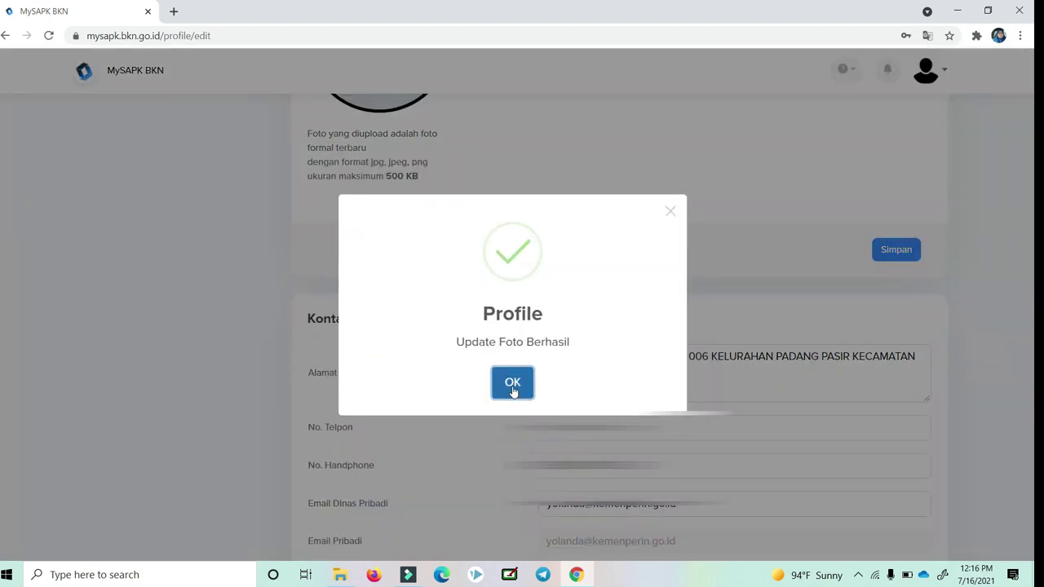
click(512, 394)
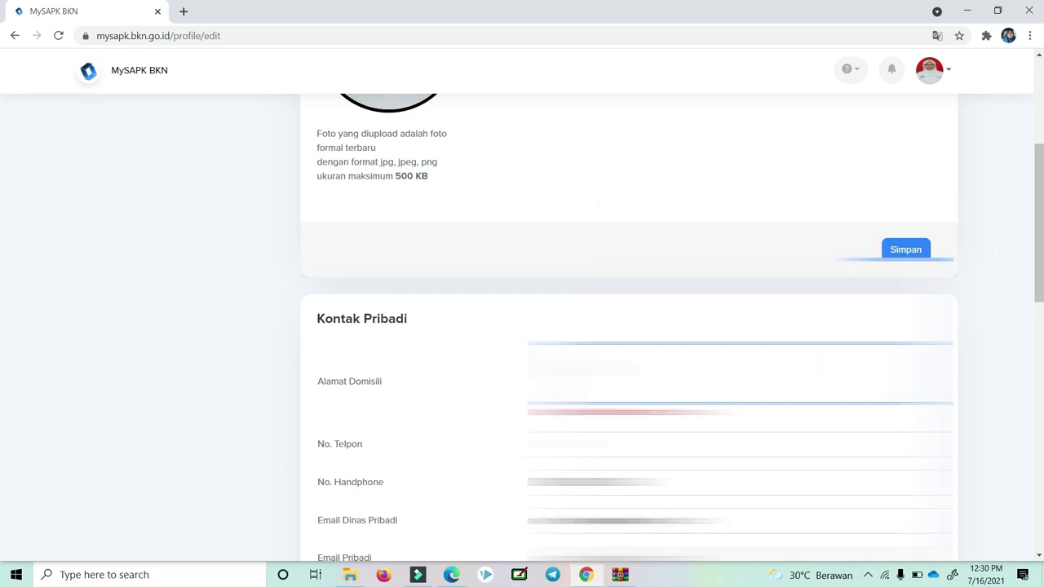
Paste the home address into the empty Alamat Domisili field.
right_click(583, 152)
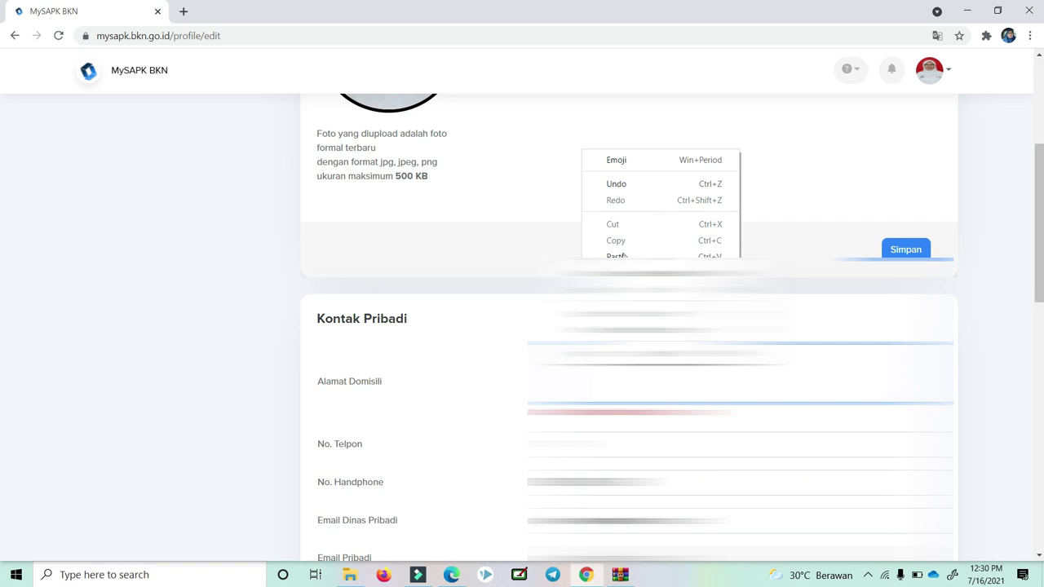
click(622, 253)
scroll(628, 326, down, 1)
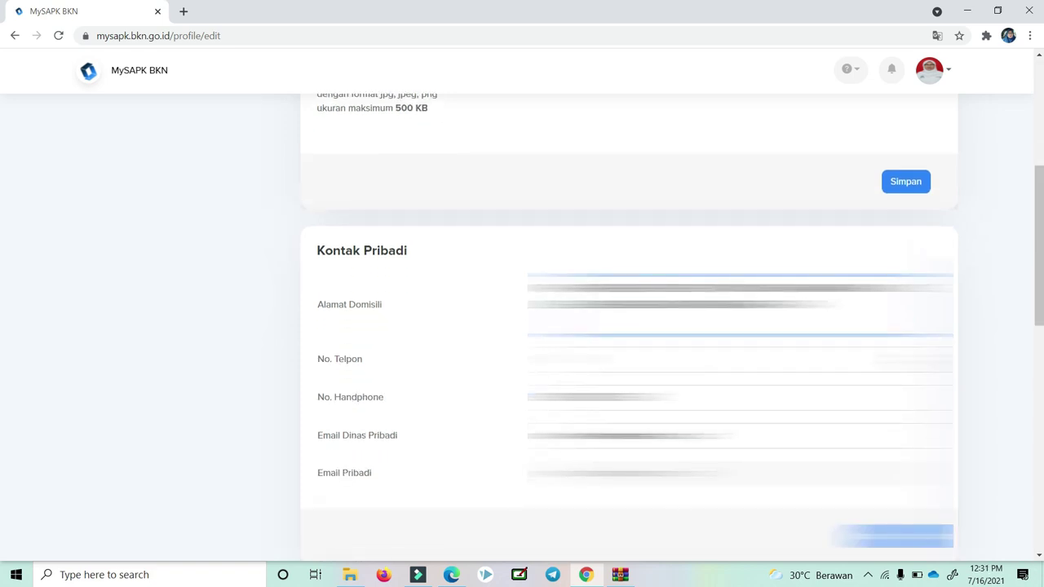
Save the Kontak Pribadi details, getting 'Update Kontak Pribadi Berhasil'.
click(735, 358)
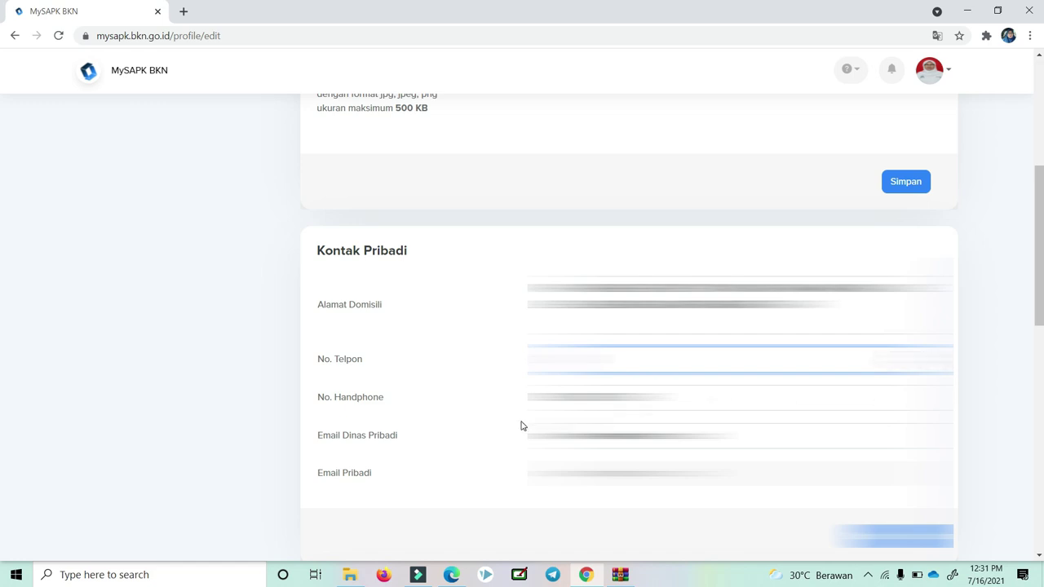
scroll(496, 425, down, 1)
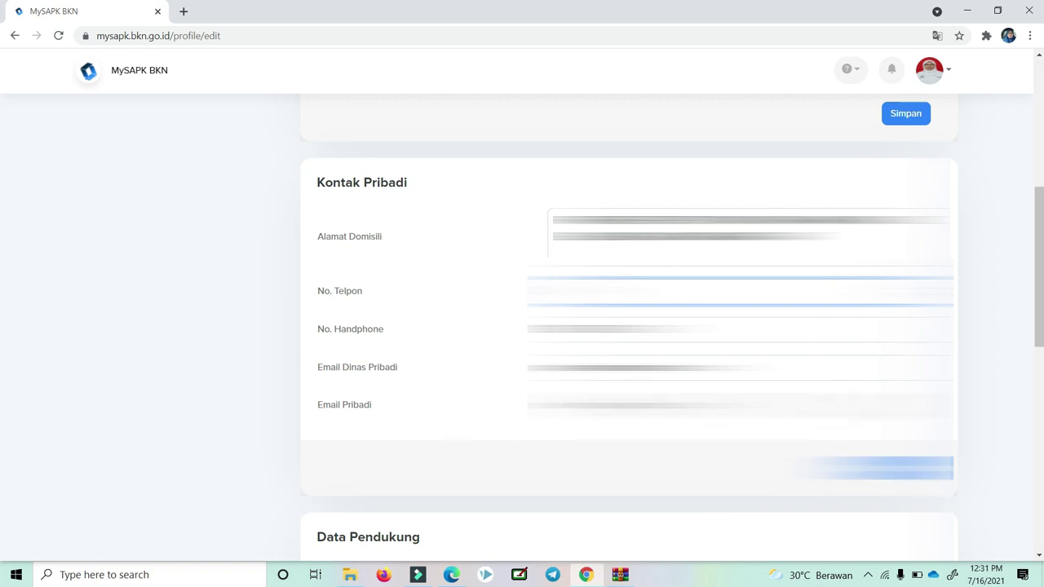
click(895, 471)
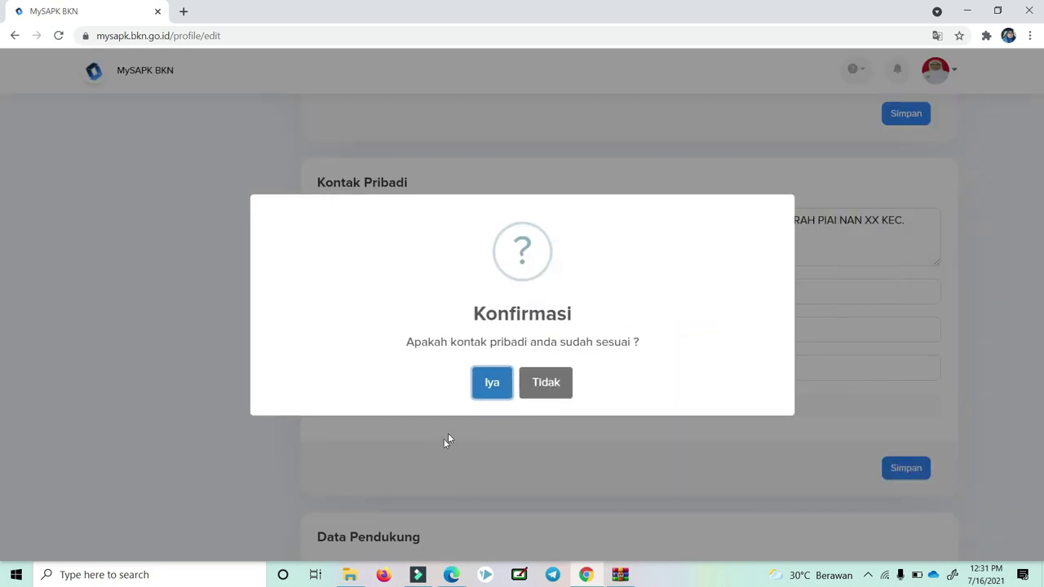
click(490, 390)
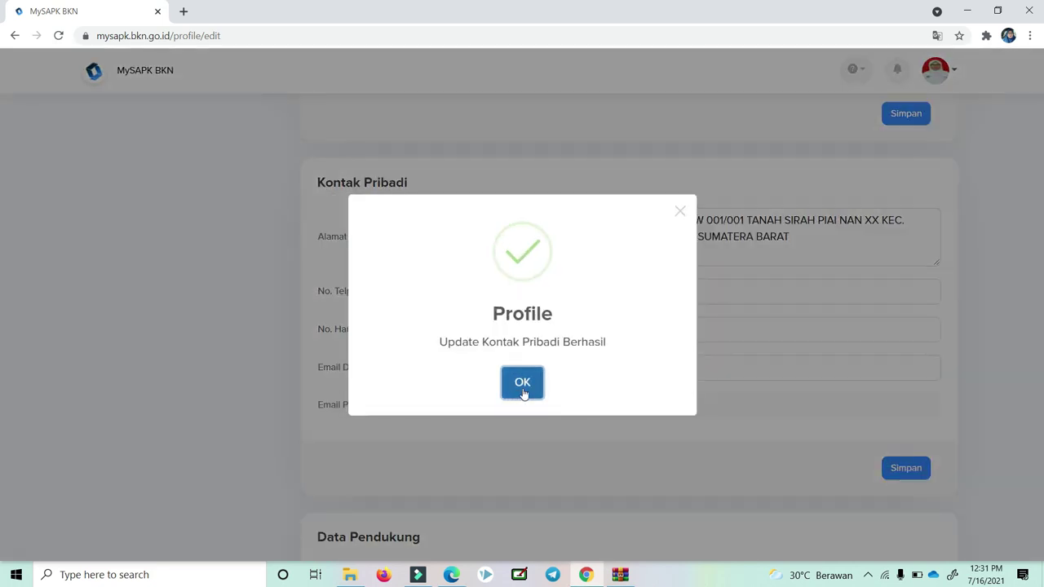
click(523, 393)
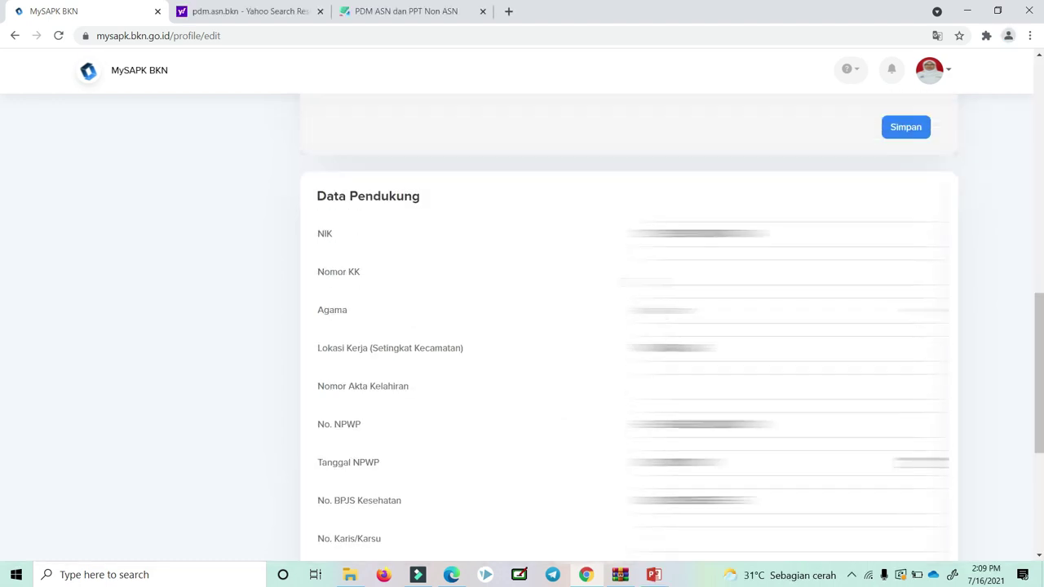
Enter the family card number in the Nomor KK field.
scroll(522, 326, up, 1)
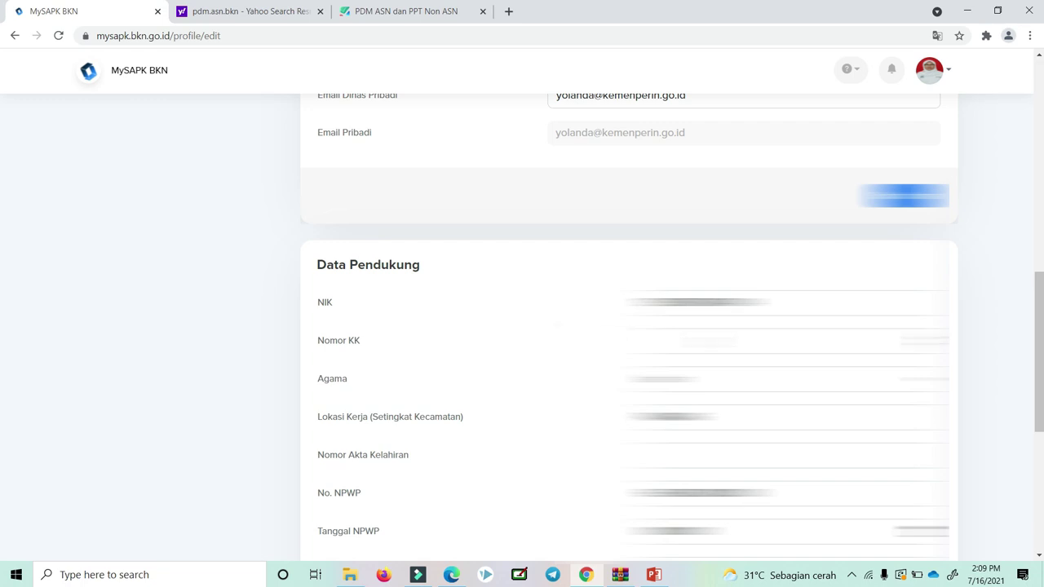
scroll(571, 343, down, 1)
click(783, 272)
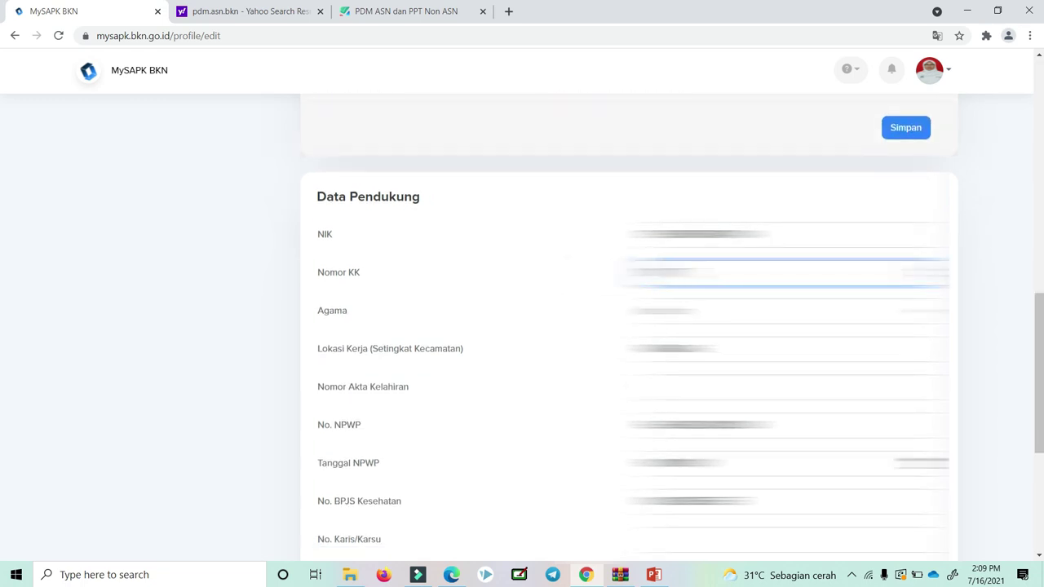
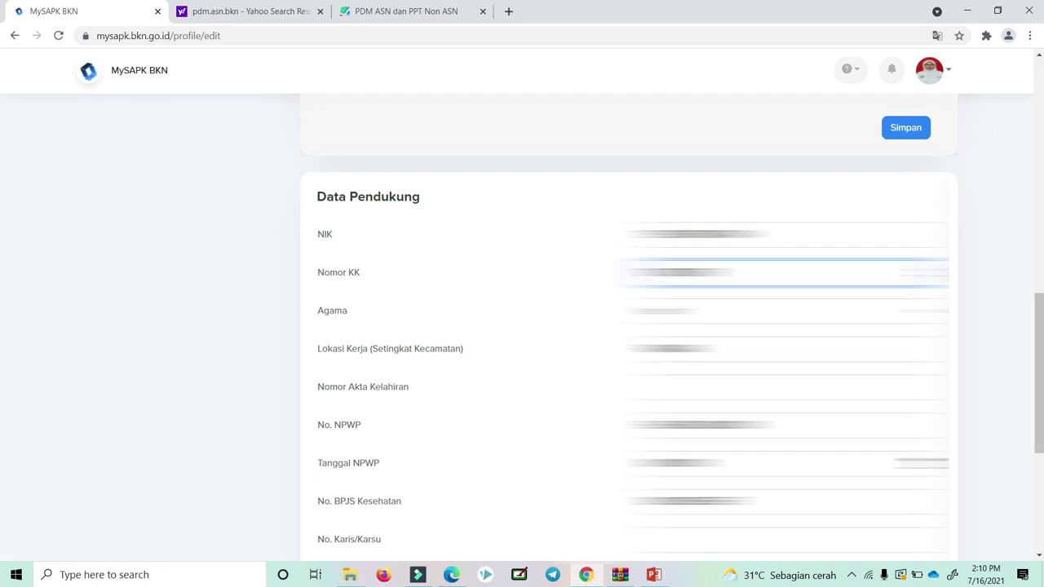
scroll(424, 341, up, 6)
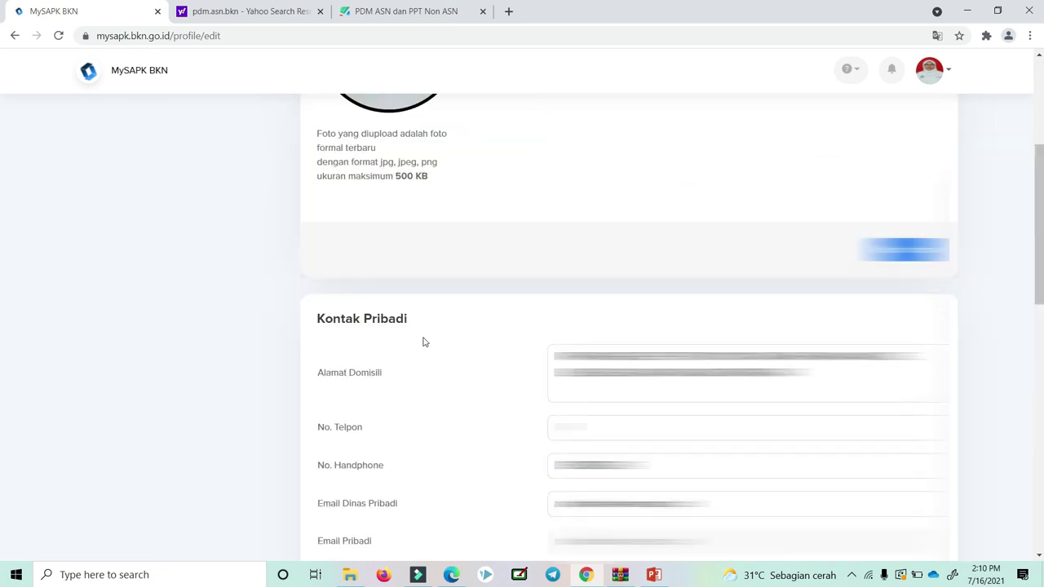
scroll(468, 399, down, 5)
scroll(359, 322, down, 2)
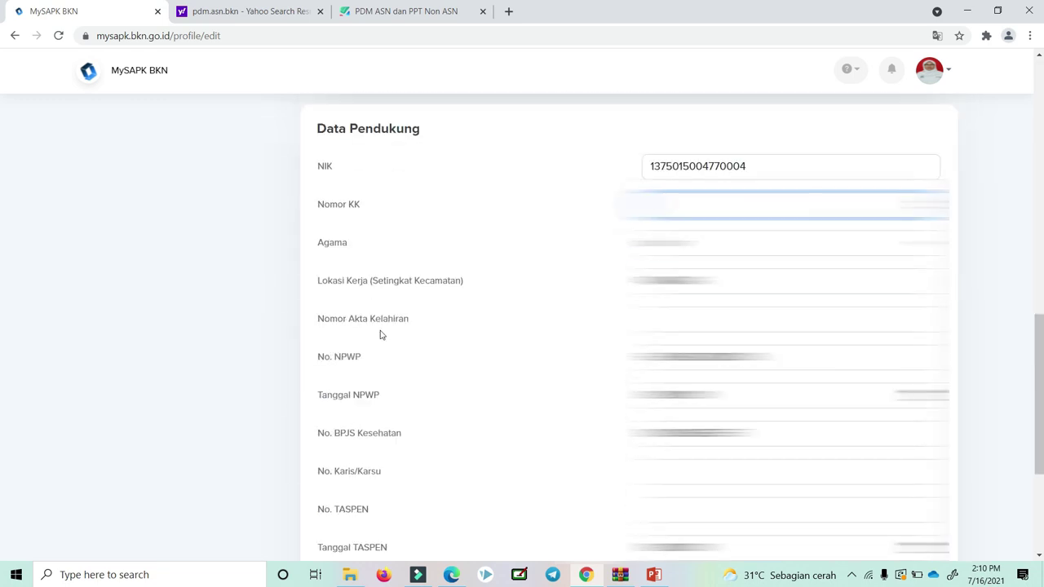
scroll(373, 457, down, 2)
scroll(373, 466, up, 1)
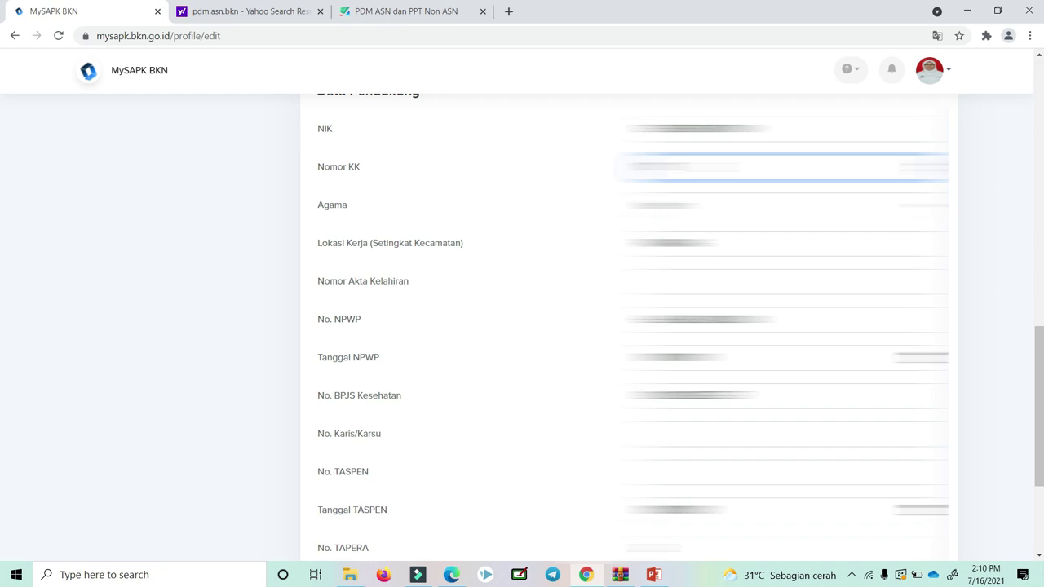
text(3201)
Fill the Akta Kelahiran, Tanggal NPWP, Karis/Karsu, TAPERA, TASPEN and Kelas Jabatan fields.
click(677, 281)
text(3201)
double_click(684, 357)
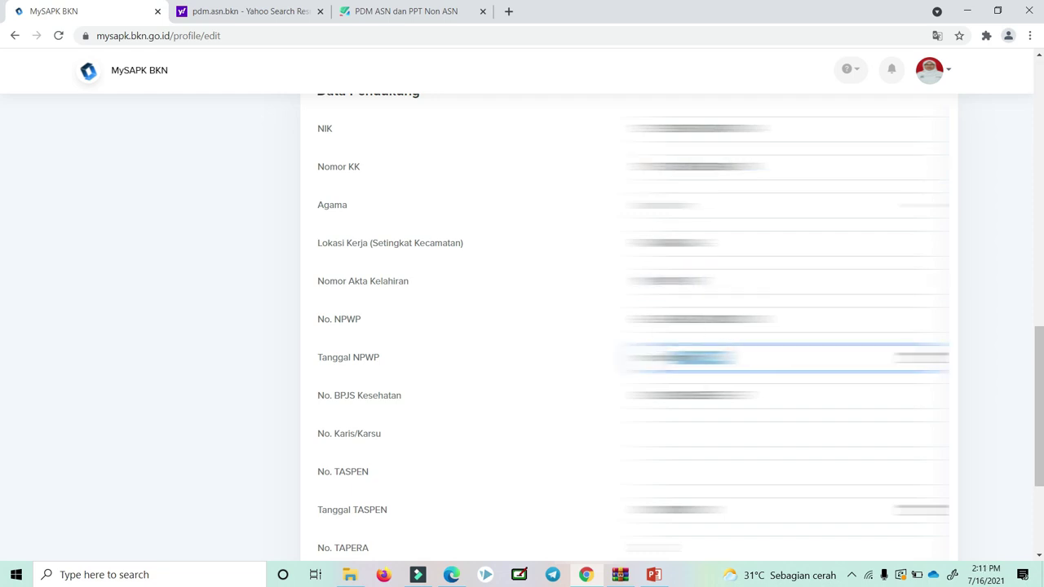
click(702, 435)
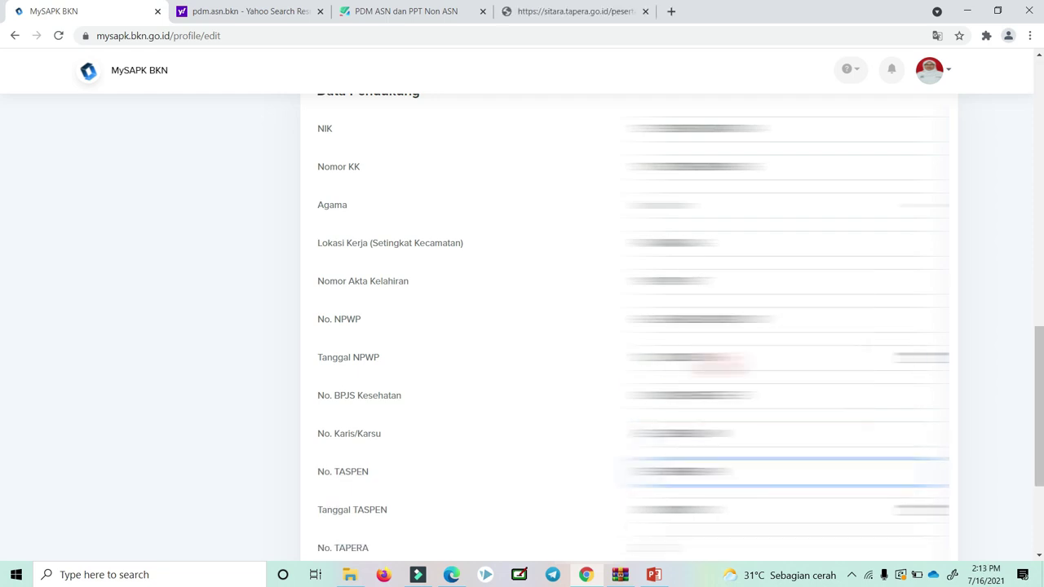
scroll(226, 128, down, 2)
key(Tab)
key(Tab)
key(ctrl+v)
click(783, 336)
click(783, 374)
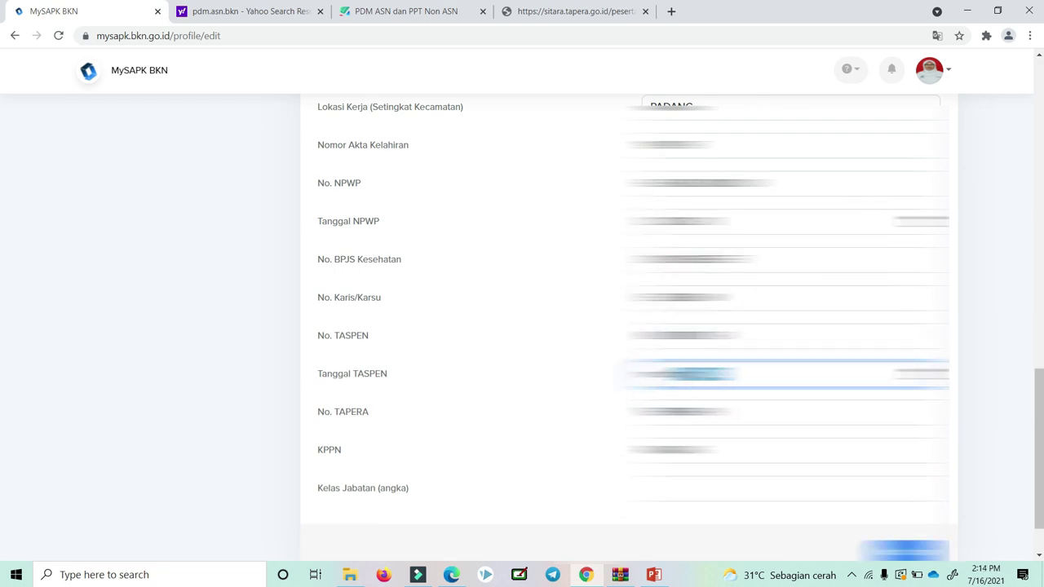
click(783, 488)
Save the Data Pendukung section, getting 'Update Data Pendukung Berhasil'.
click(928, 547)
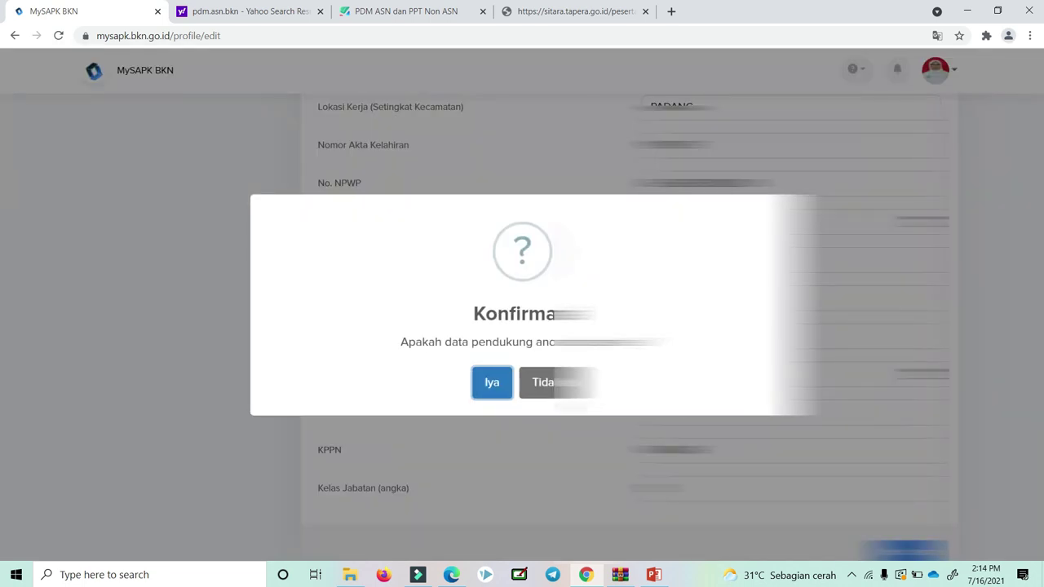
click(492, 384)
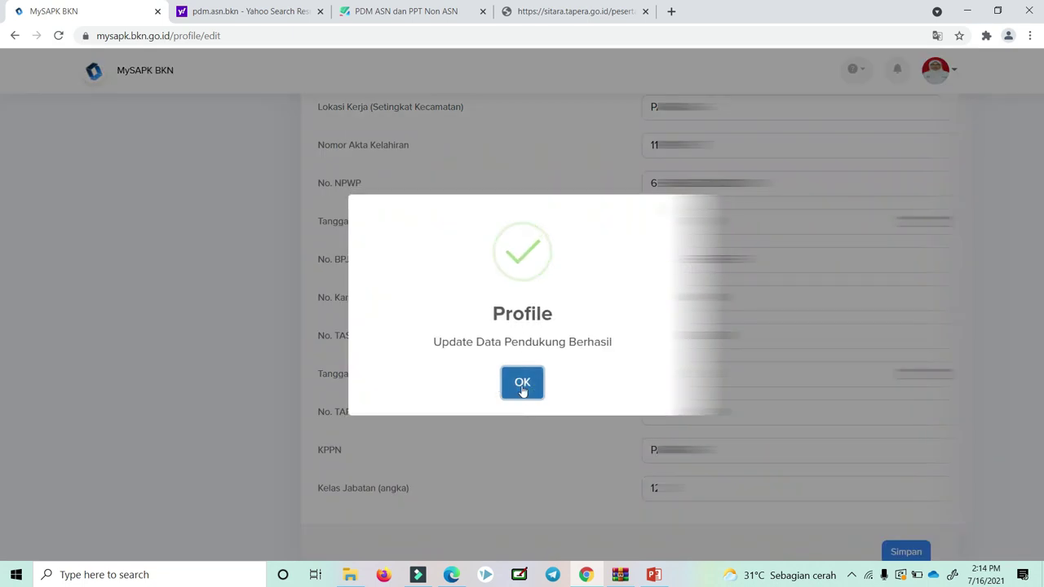
click(522, 387)
scroll(539, 380, up, 6)
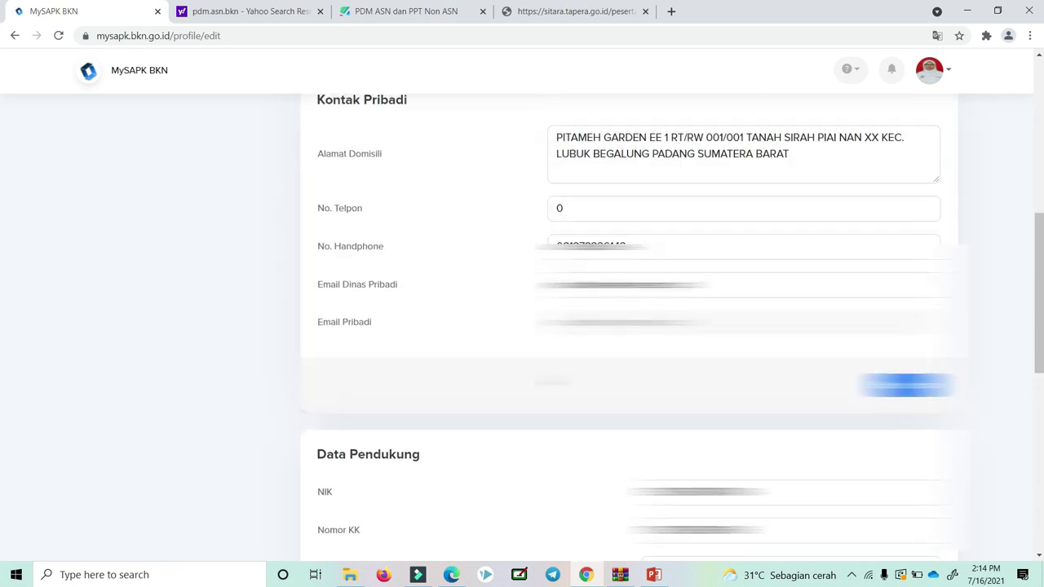
Verify in Lengkapi Data Mandiri that Riwayat Ubah Profile shows Selesai (progress 1/12), then return to Dashboard.
scroll(539, 380, up, 7)
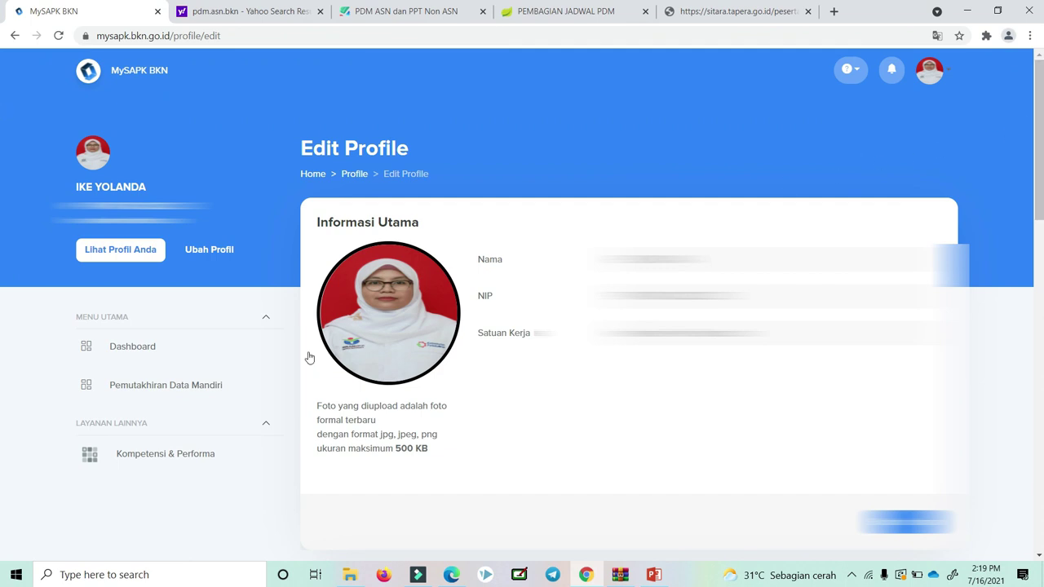
click(191, 357)
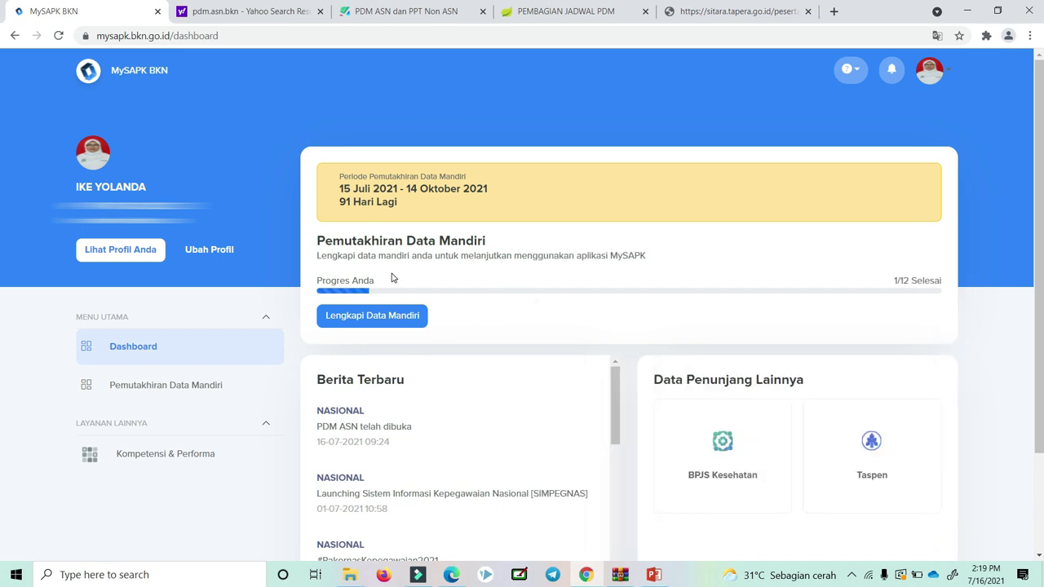
click(390, 320)
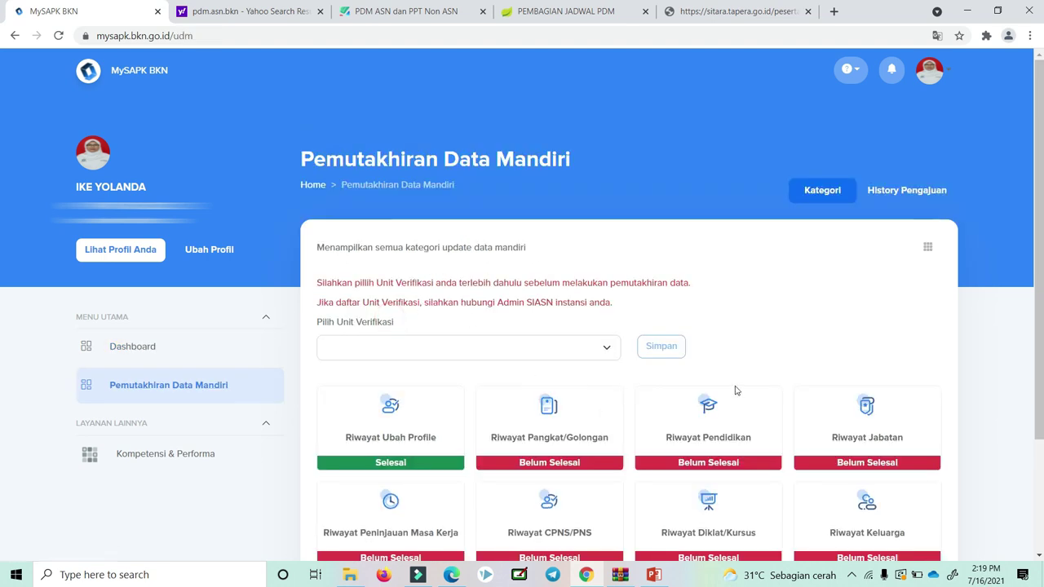
scroll(738, 383, down, 3)
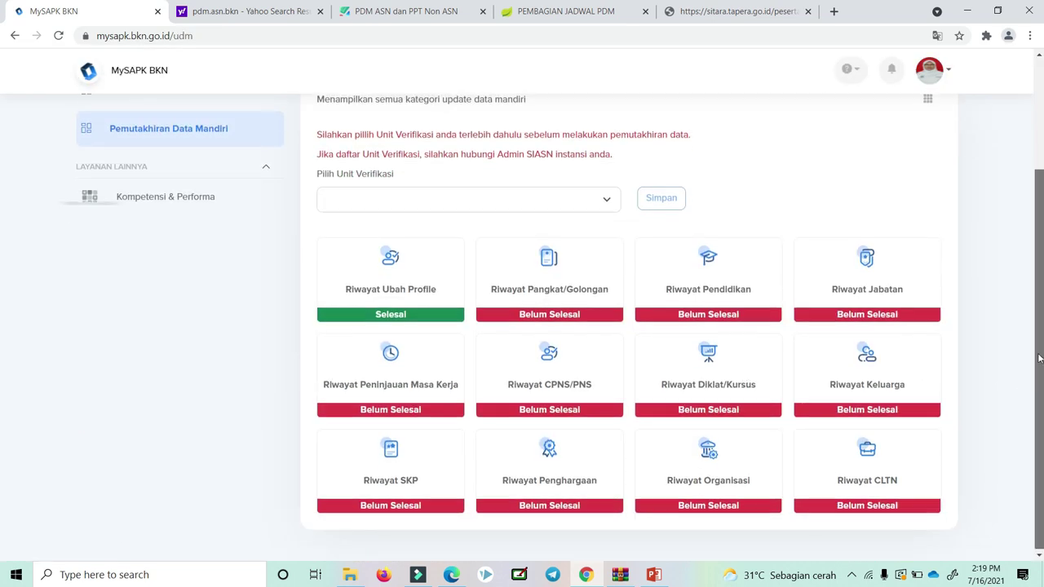
scroll(1034, 366, up, 2)
scroll(1, 267, up, 1)
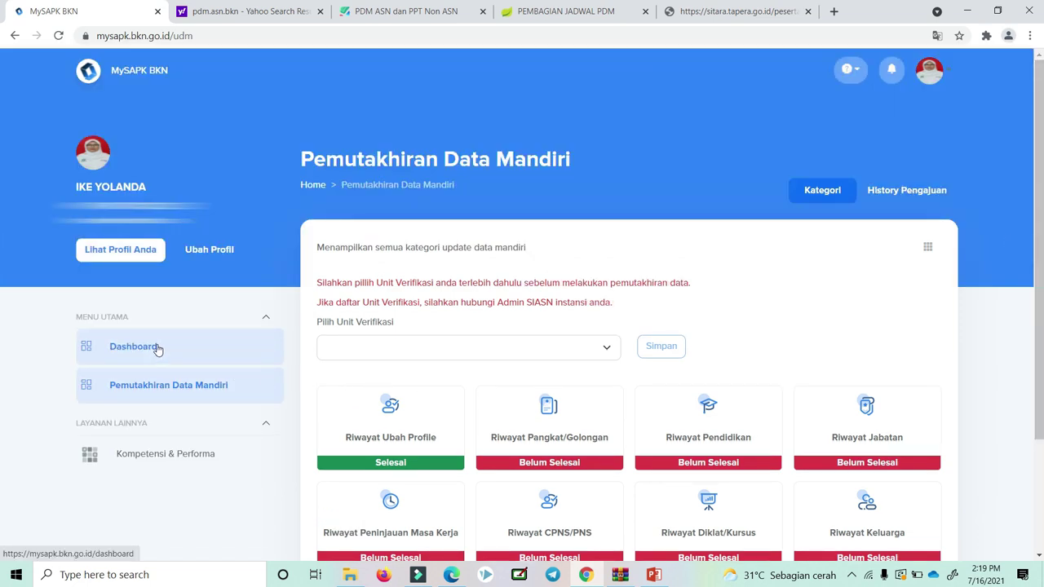
click(157, 349)
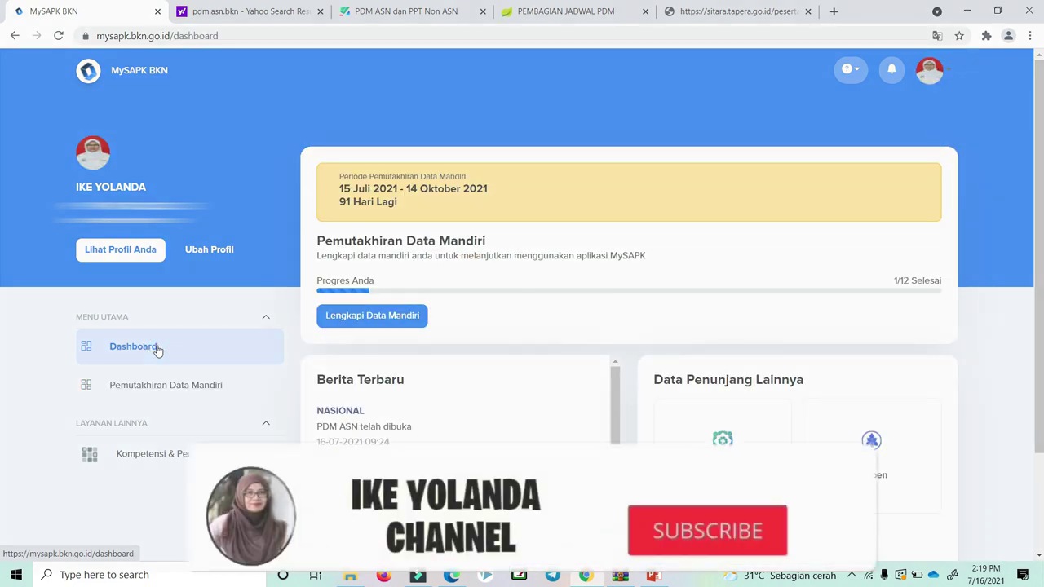